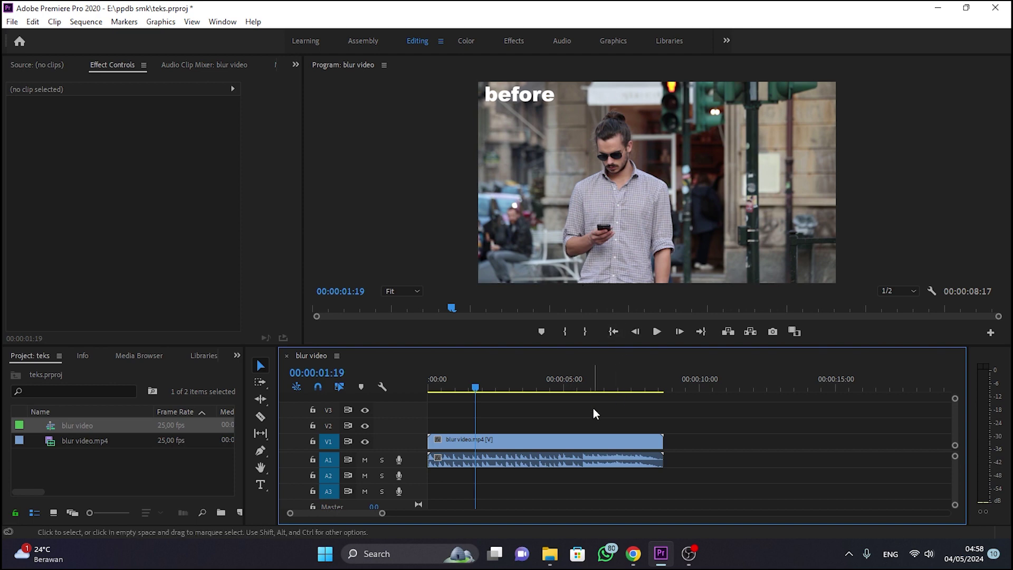
# Step: Play back the clip's ending from around the 6-second mark
pyautogui.click(604, 387)
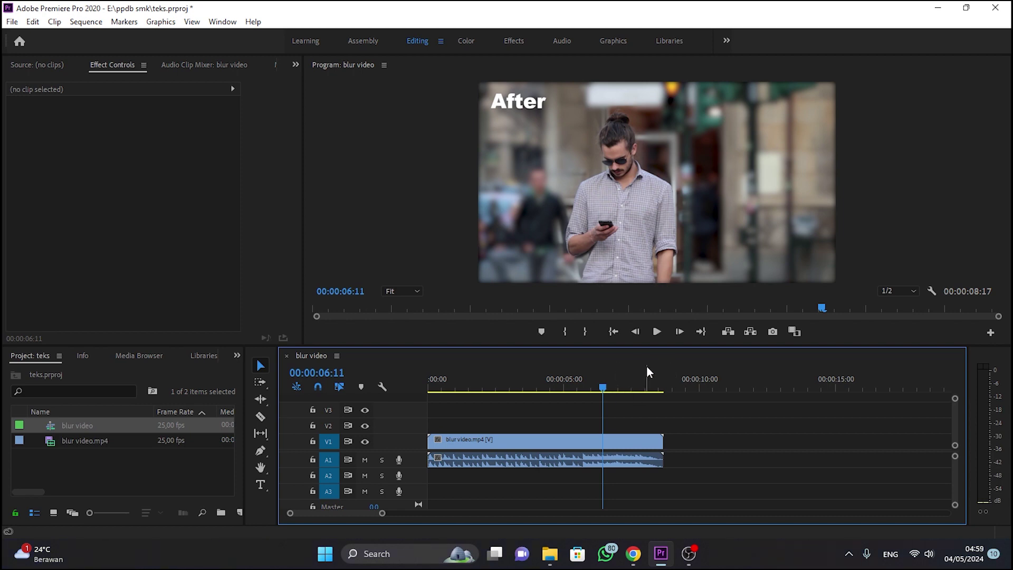
pyautogui.click(657, 332)
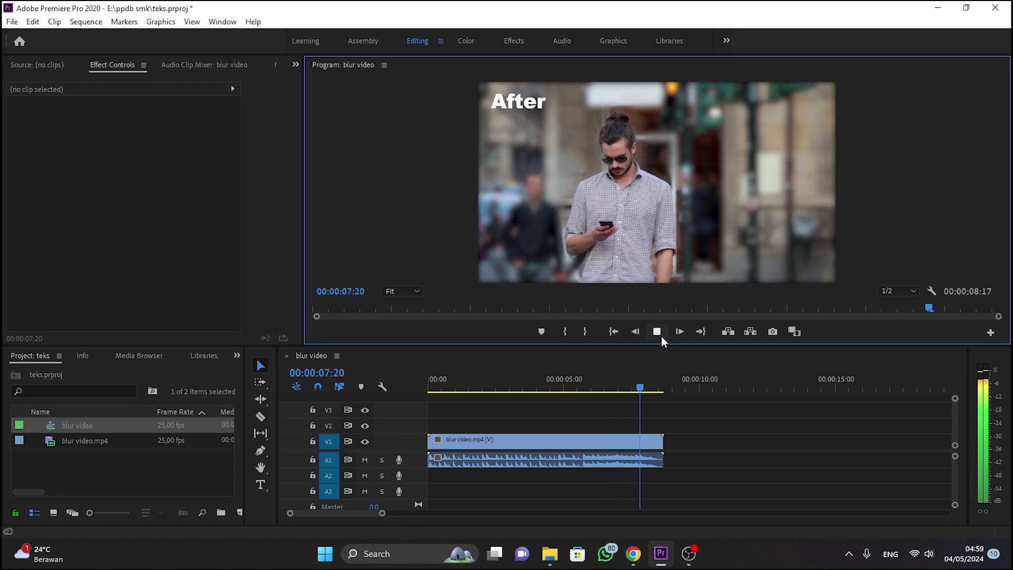
pyautogui.click(657, 332)
pyautogui.click(612, 389)
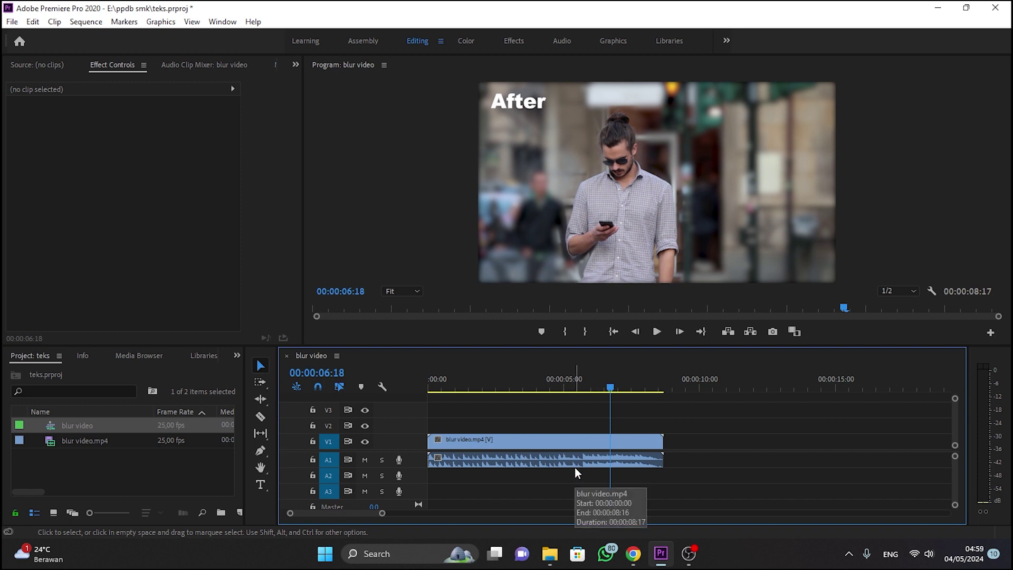
# Step: Drag Audio Transitions > Crossfade > Exponential Fade onto the end of the A1 audio clip
pyautogui.click(237, 356)
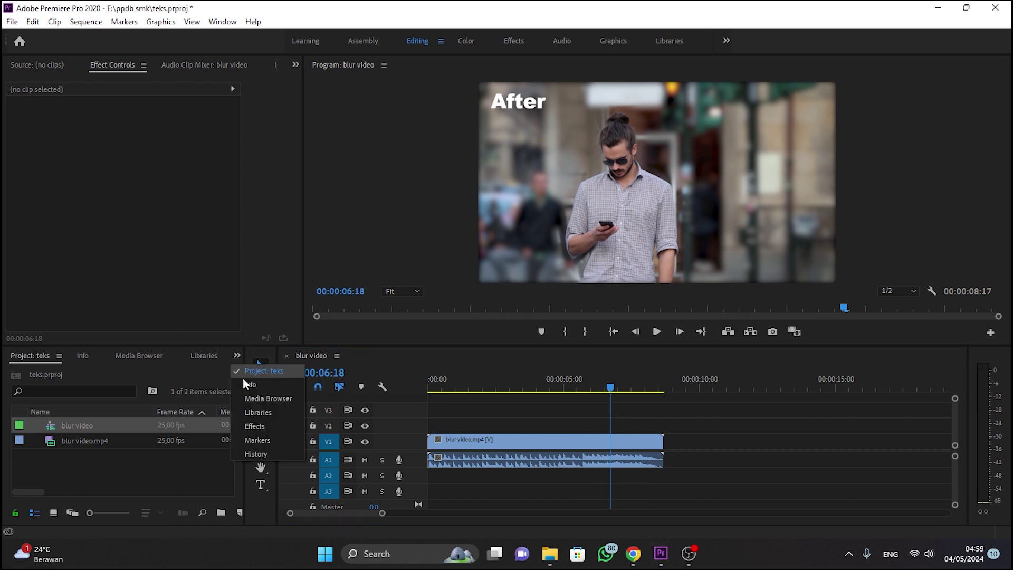
pyautogui.click(254, 423)
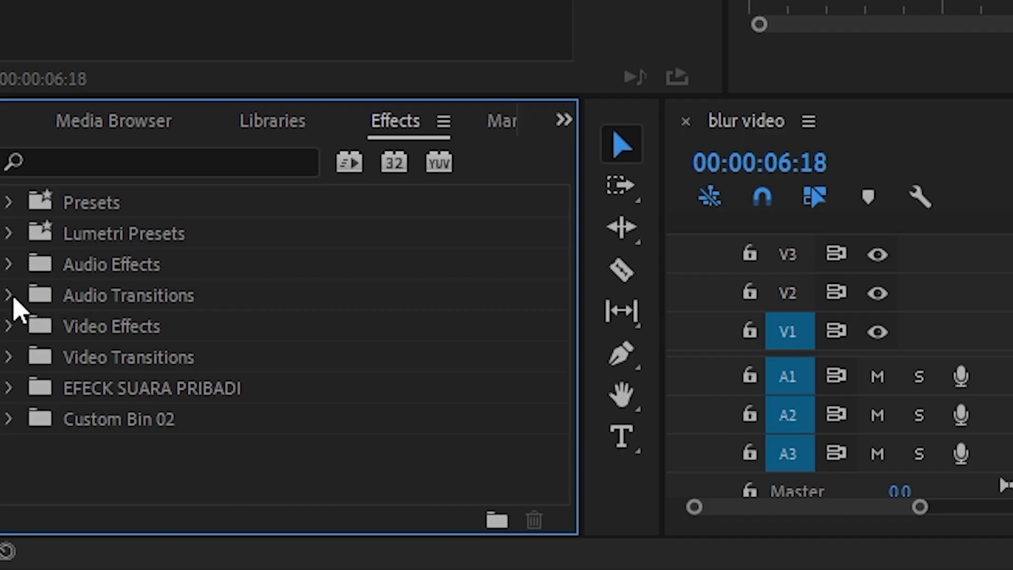
pyautogui.click(8, 297)
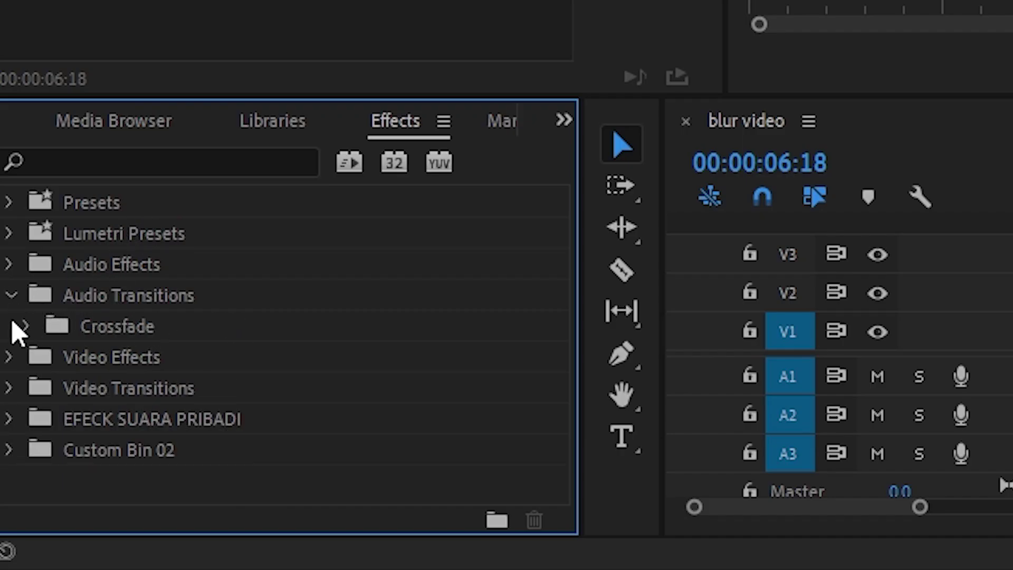
pyautogui.click(28, 327)
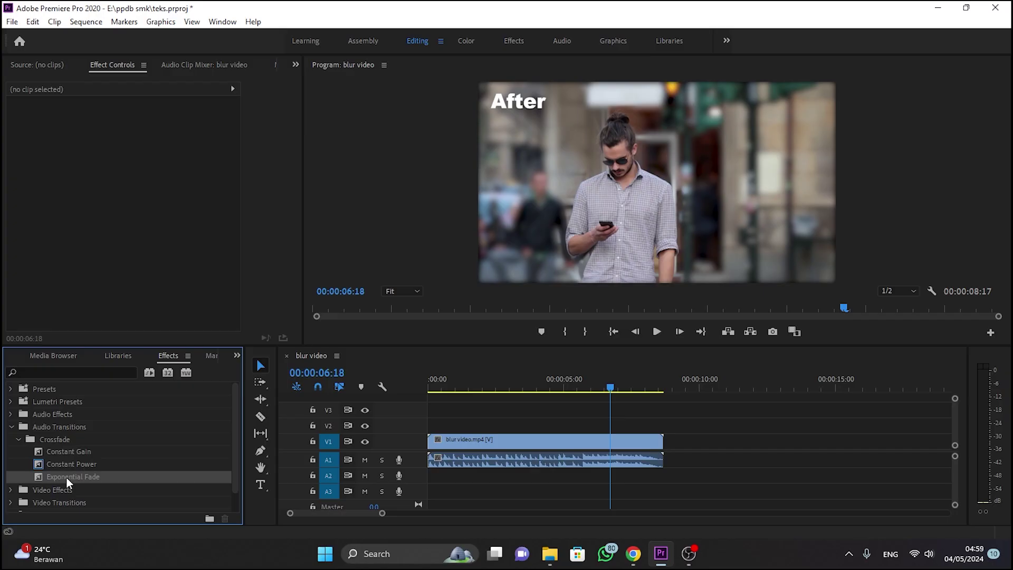
pyautogui.moveTo(151, 433); pyautogui.dragTo(663, 460)
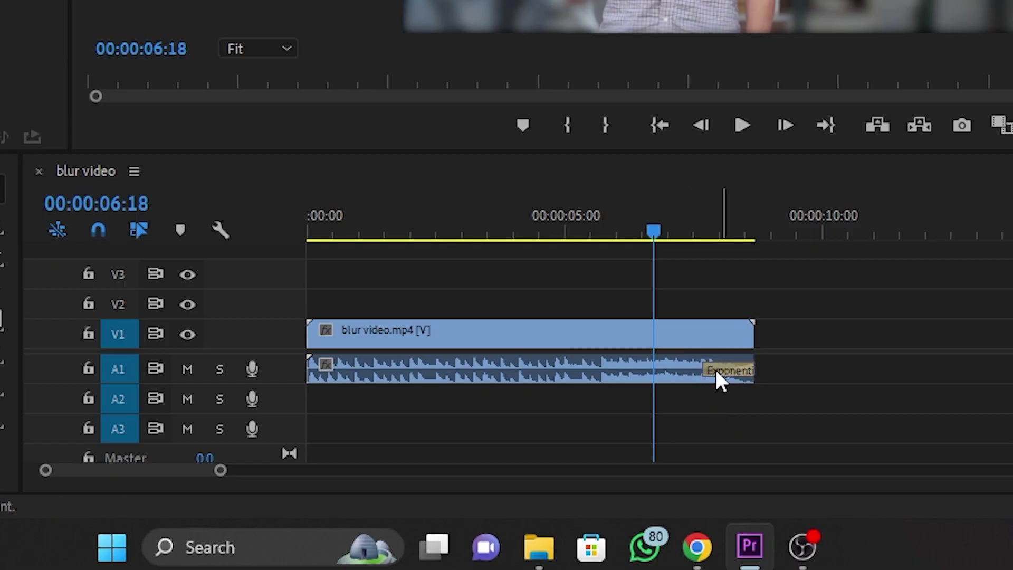
# Step: Stretch the Exponential Fade to 00:00:01:21, then scrub and play the ending to hear it
pyautogui.moveTo(707, 370); pyautogui.dragTo(671, 372)
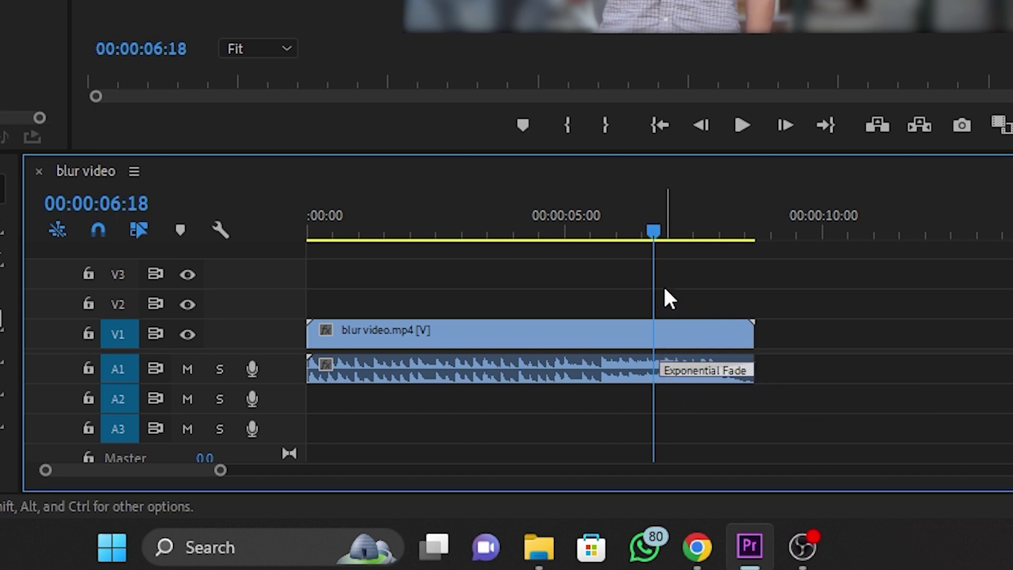
pyautogui.moveTo(652, 235)
pyautogui.mouseDown()
pyautogui.moveTo(661, 241)
pyautogui.moveTo(651, 244)
pyautogui.mouseUp()
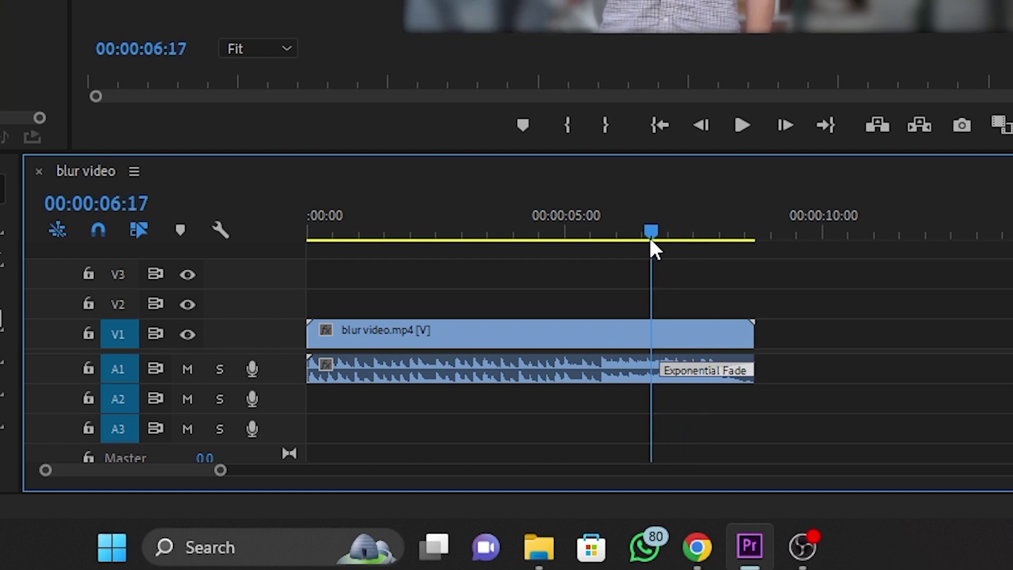
pyautogui.click(739, 129)
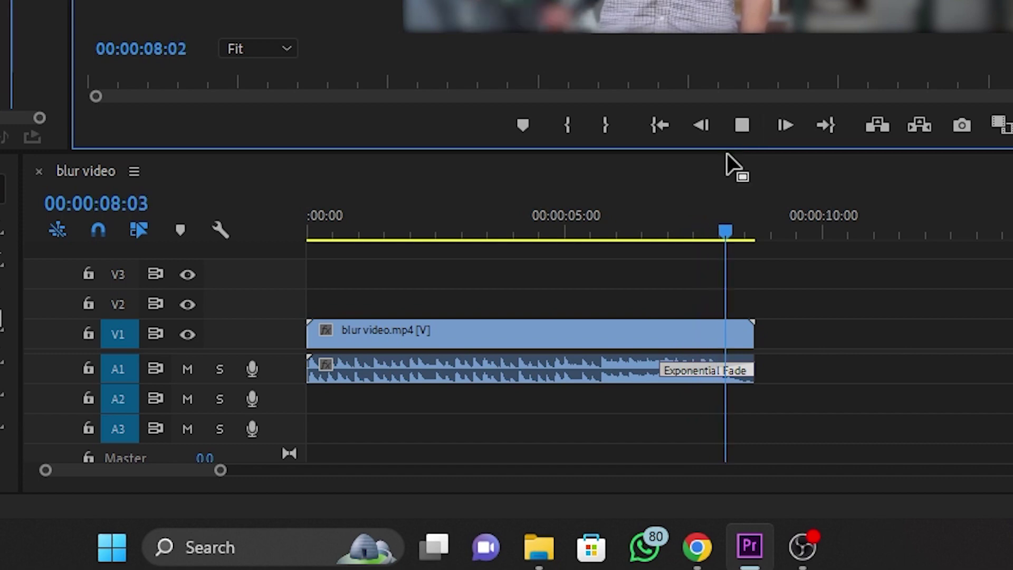
pyautogui.click(657, 227)
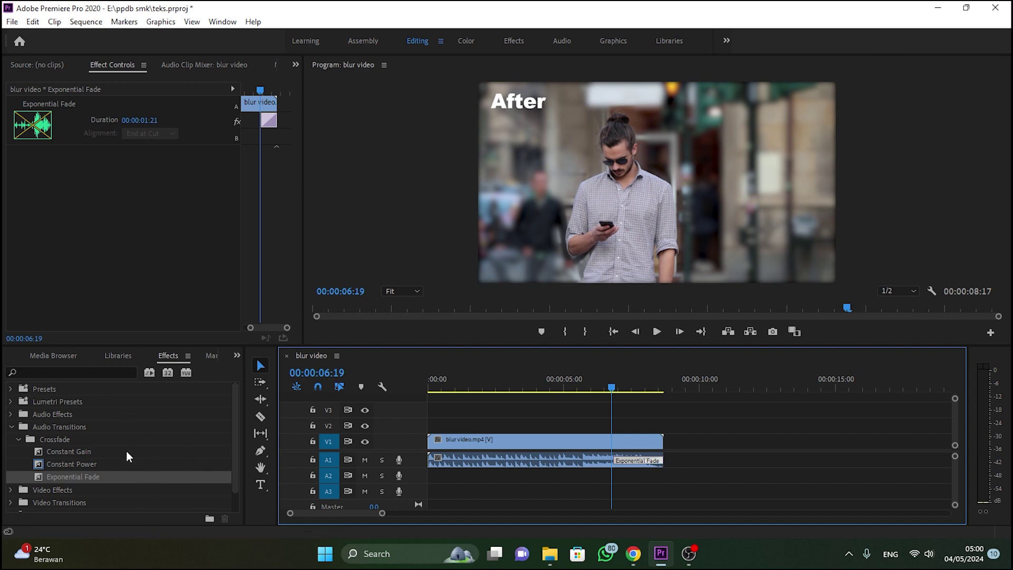
# Step: Delete the Exponential Fade transition and return the playhead to 00:00:06:00
pyautogui.click(699, 458)
pyautogui.click(645, 460)
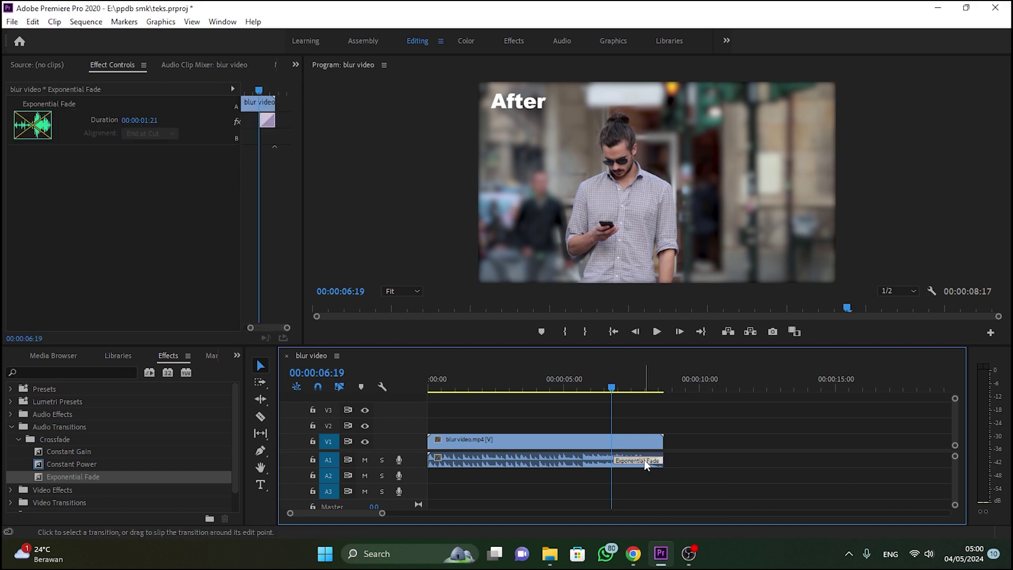
pyautogui.press('Delete')
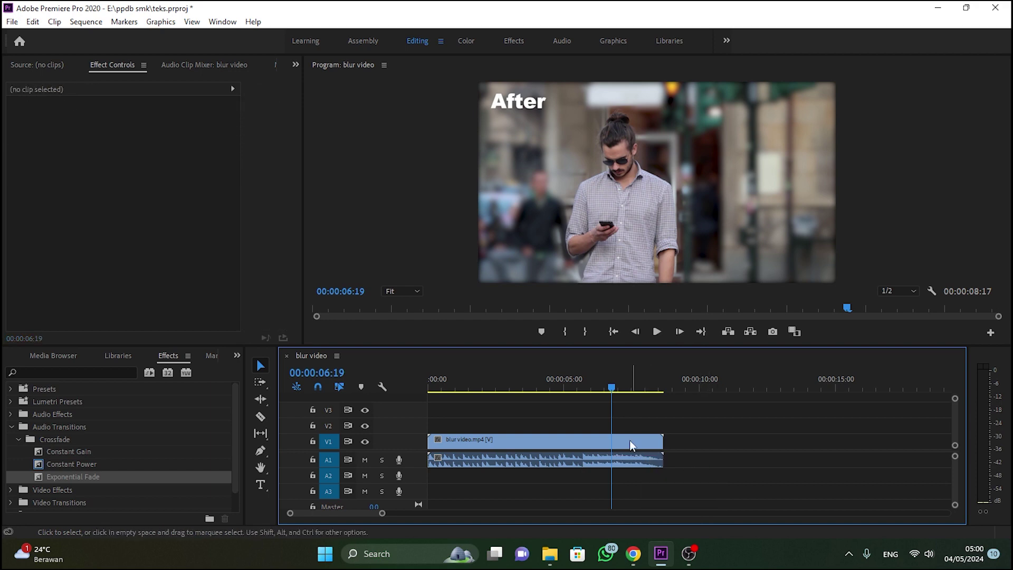
pyautogui.moveTo(610, 389); pyautogui.dragTo(591, 389)
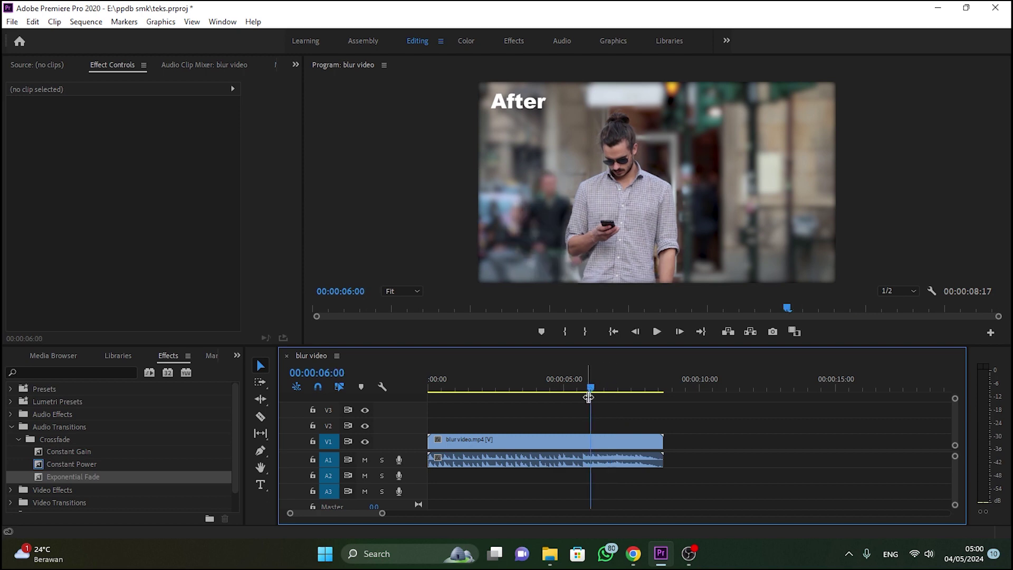
# Step: Add a 0,0 dB Volume Level keyframe on the audio clip at 6 seconds
pyautogui.click(584, 463)
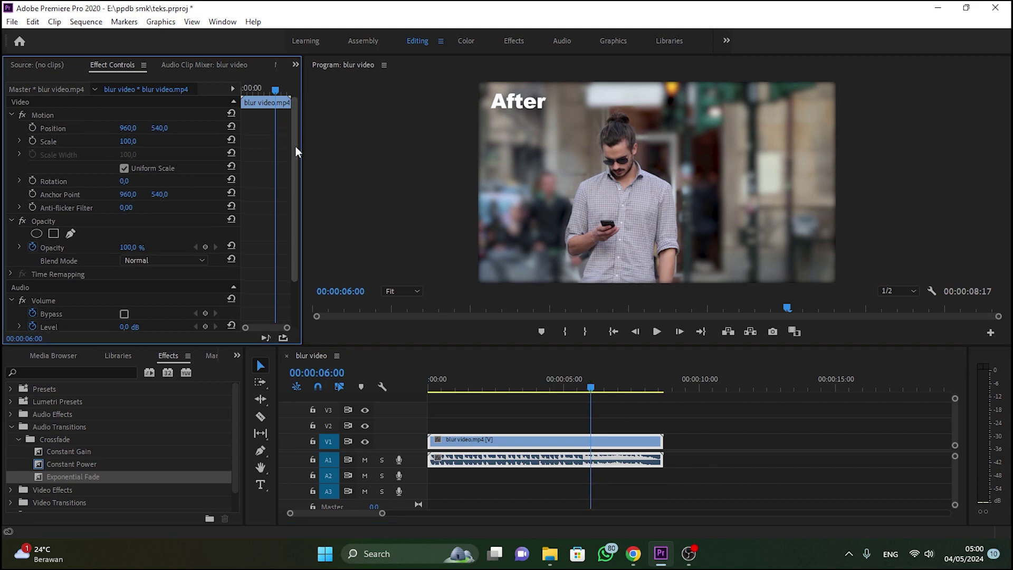
pyautogui.moveTo(296, 145); pyautogui.dragTo(297, 190)
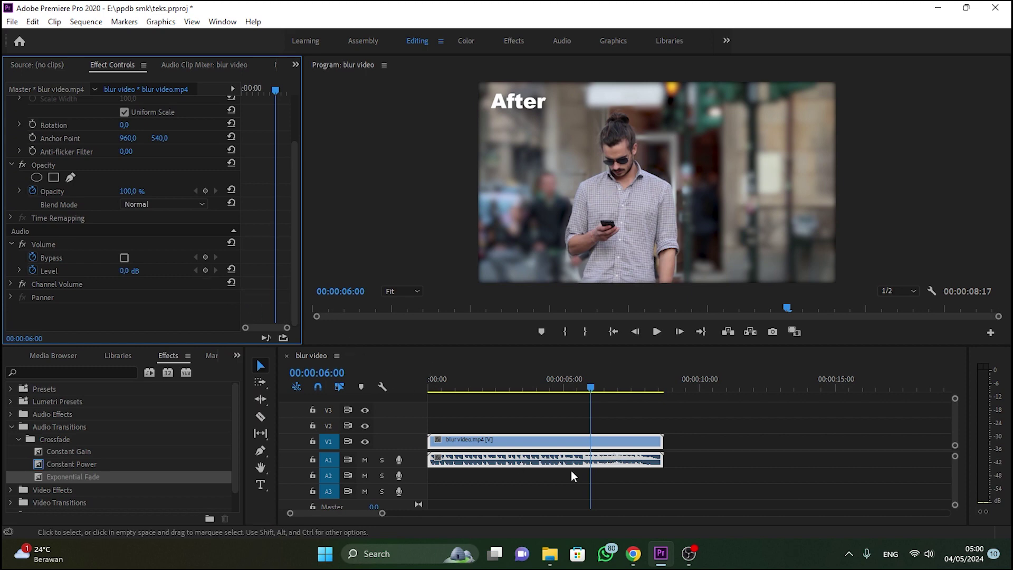
pyautogui.click(205, 270)
pyautogui.moveTo(590, 394); pyautogui.dragTo(661, 391)
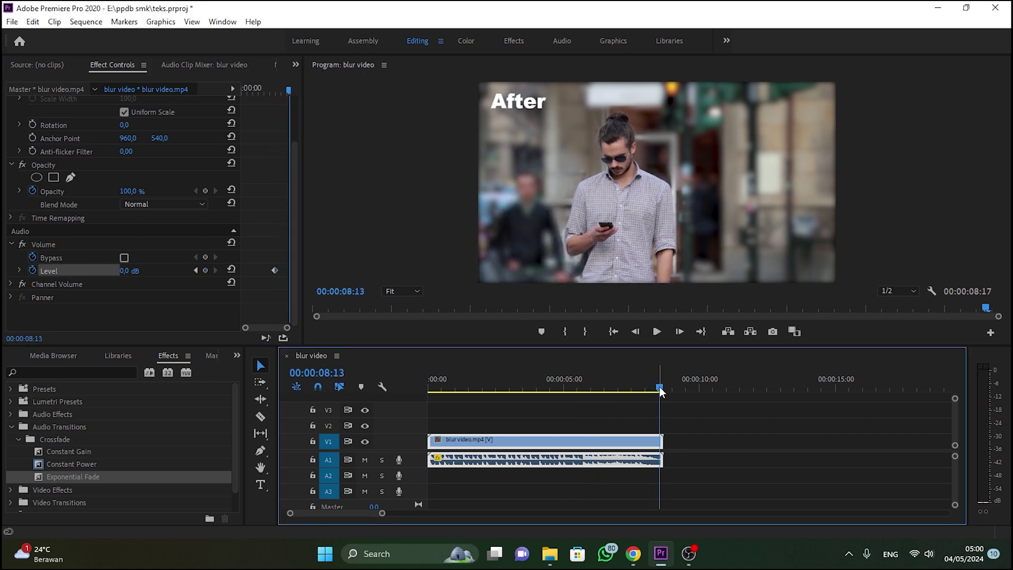
# Step: Drop Volume Level to -281,1 dB at the clip's end, then replay from about 5 seconds
pyautogui.moveTo(122, 271); pyautogui.dragTo(79, 271)
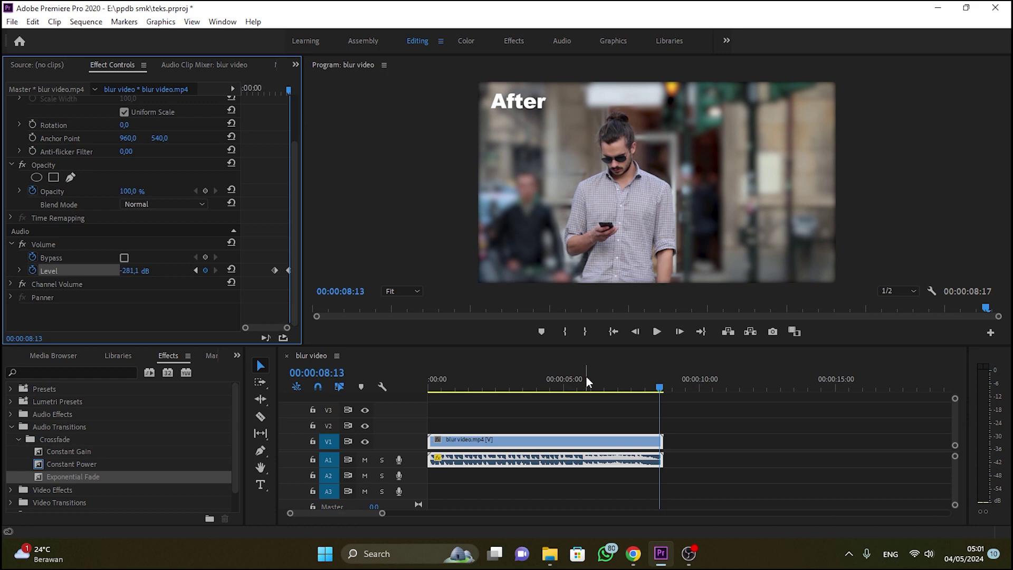
pyautogui.click(590, 386)
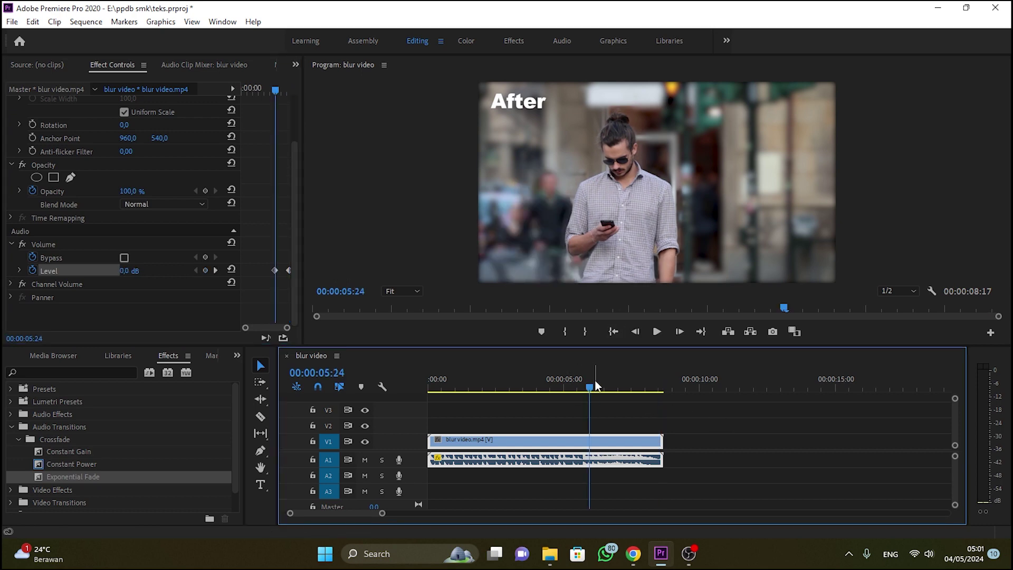
pyautogui.click(556, 383)
pyautogui.press('space')
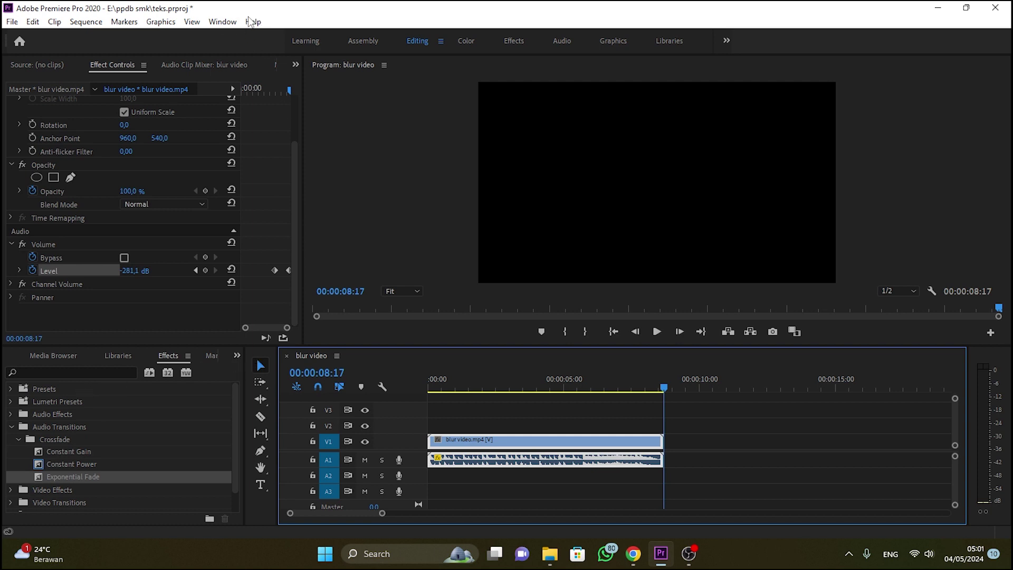
pyautogui.click(222, 22)
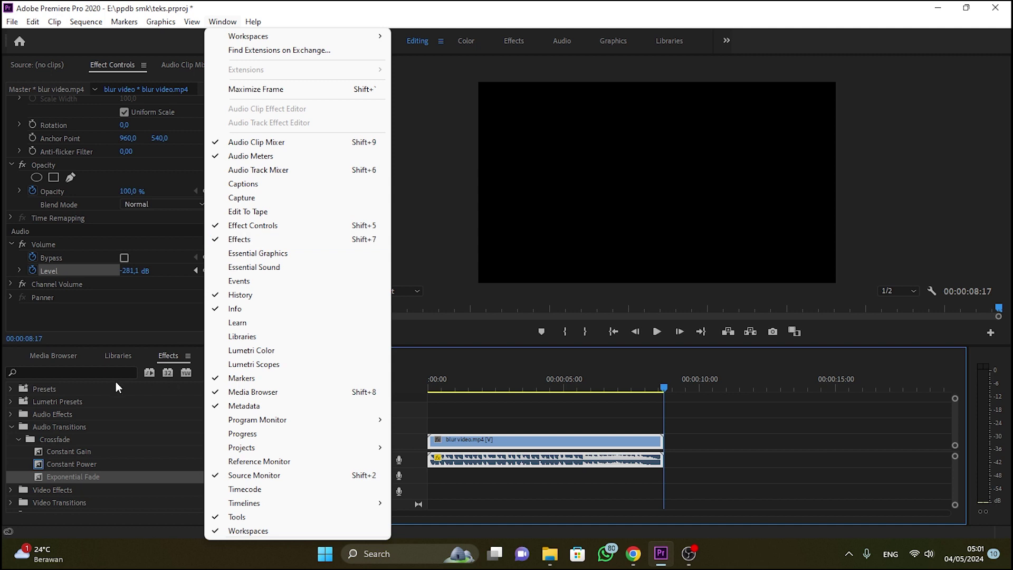
pyautogui.click(468, 426)
pyautogui.click(468, 427)
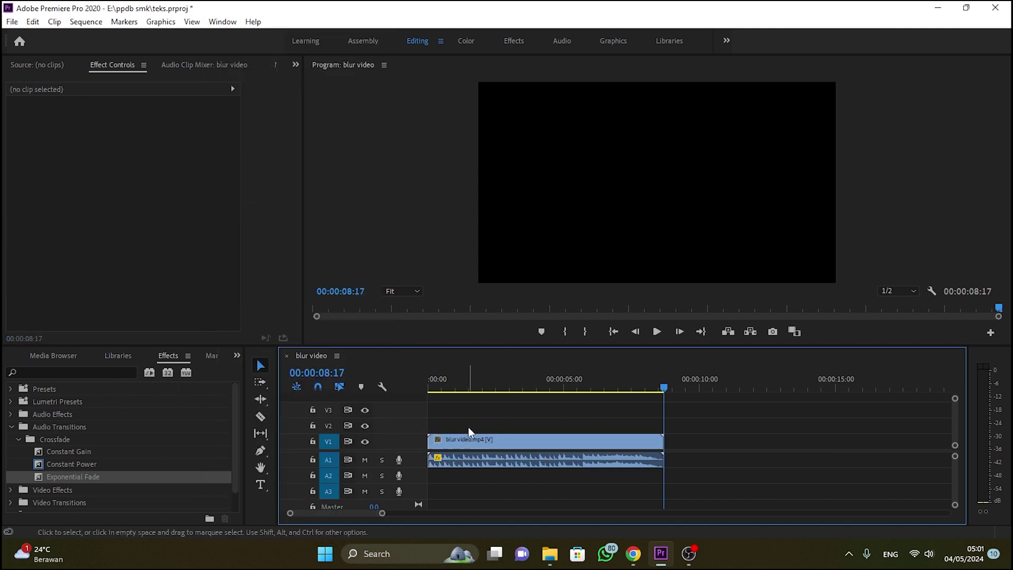